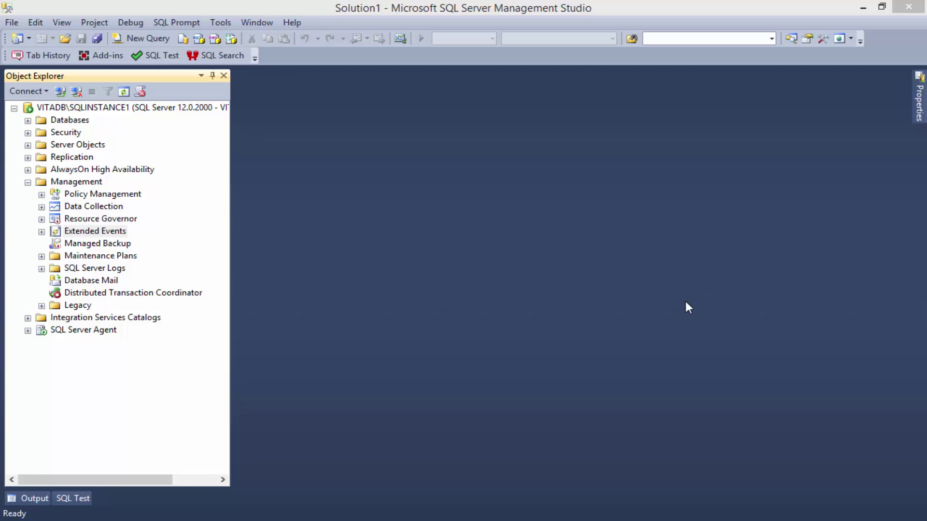
- Open a new, empty query window on the VITADB\SQLINSTANCE1 server
left_click(123, 36)
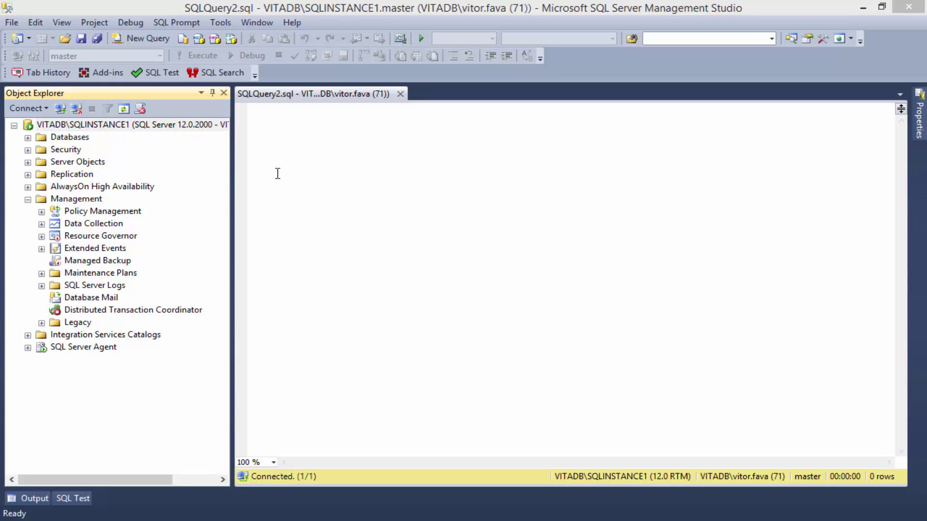
left_click(259, 128)
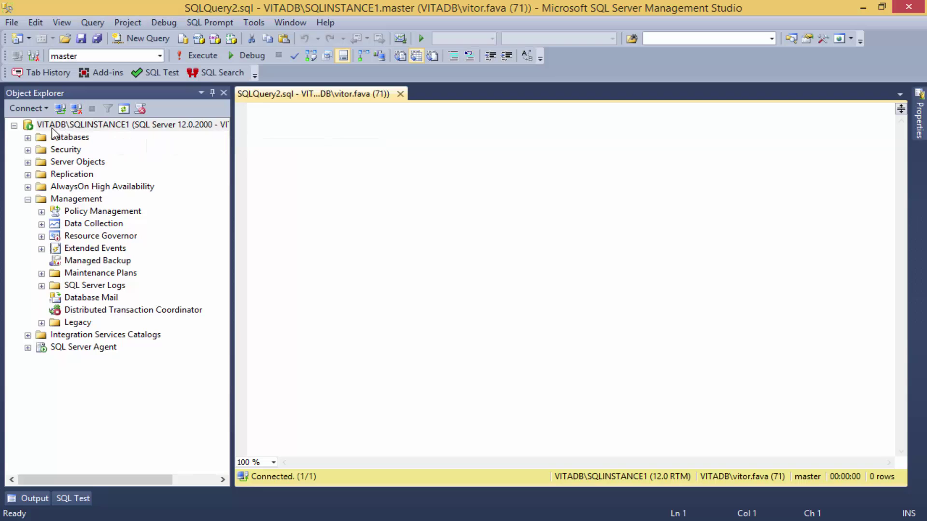
- Review the default connection options in the VITADB\SQLINSTANCE1 server properties, including quoted identifier and ANSI NULLS, and close them without changes
right_click(68, 126)
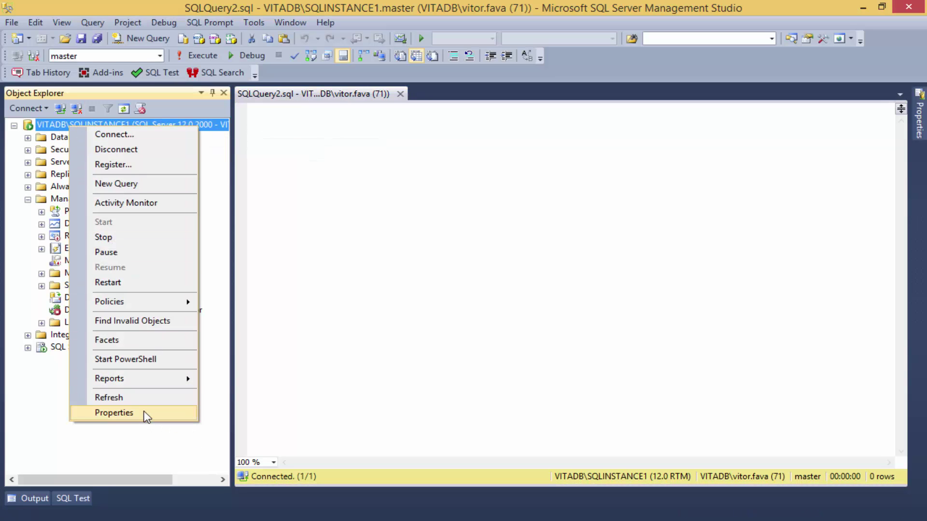
left_click(114, 412)
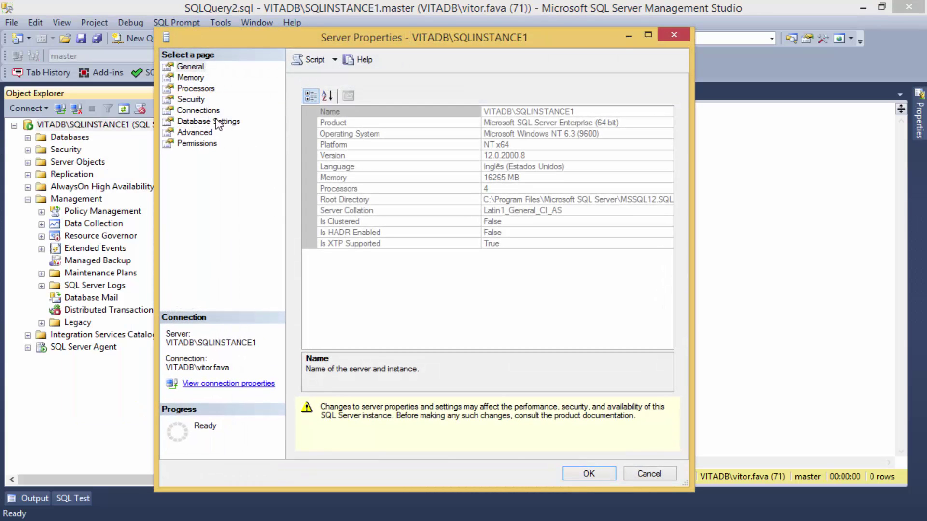
left_click(200, 111)
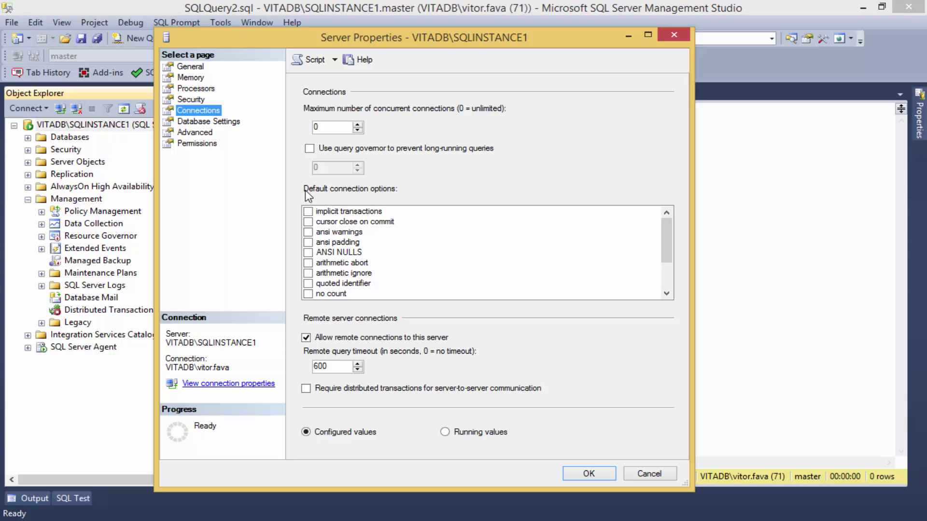
key("ctrl")
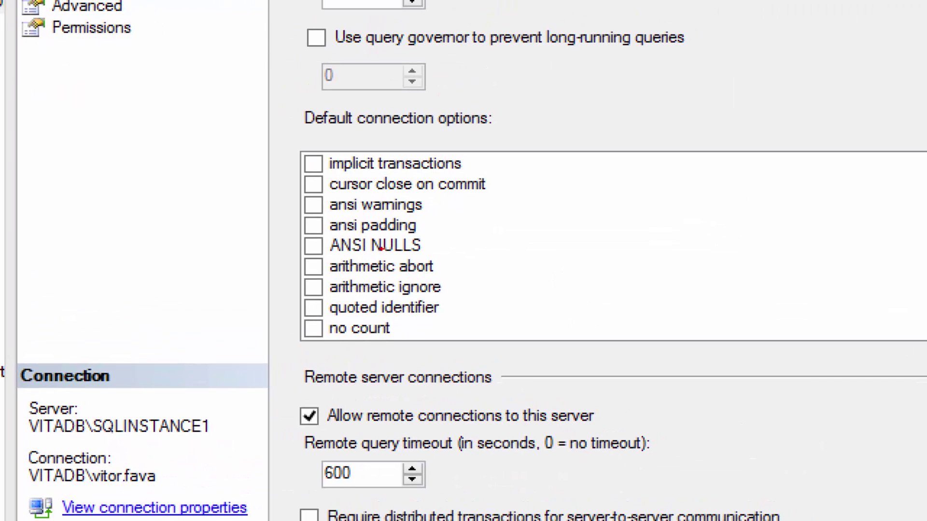
mouse_move(285, 98)
left_mouse_down()
mouse_move(331, 222)
mouse_move(529, 393)
mouse_move(666, 345)
mouse_move(708, 352)
left_mouse_up()
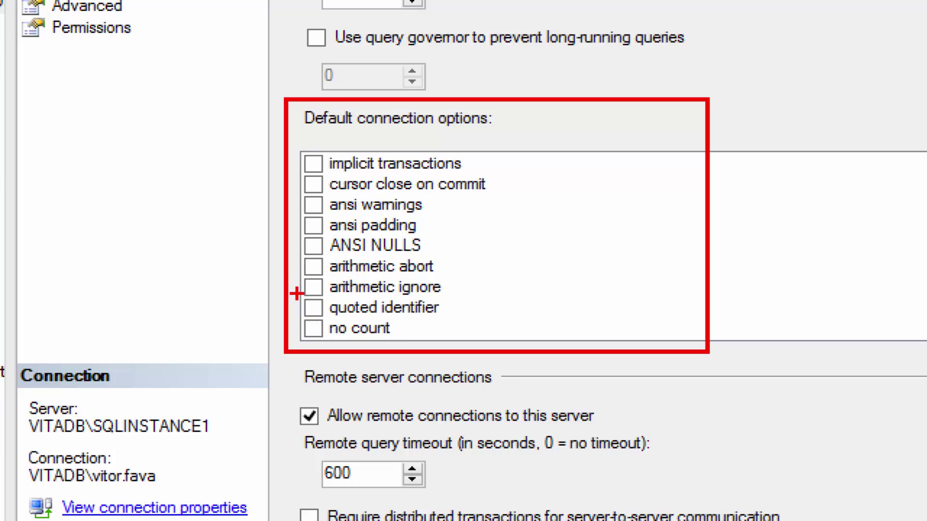
mouse_move(294, 293)
left_mouse_down()
mouse_move(348, 321)
mouse_move(477, 319)
left_mouse_up()
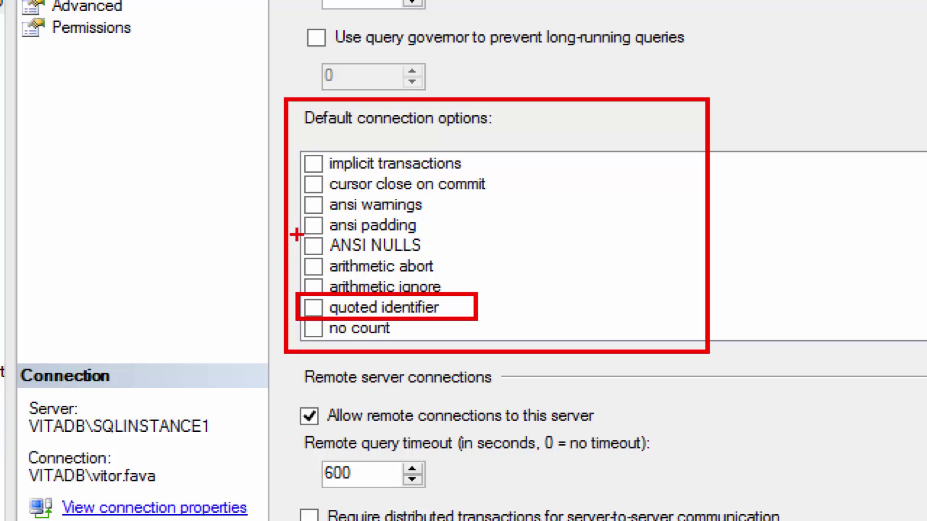
mouse_move(296, 233)
left_mouse_down()
mouse_move(350, 258)
mouse_move(443, 257)
left_mouse_up()
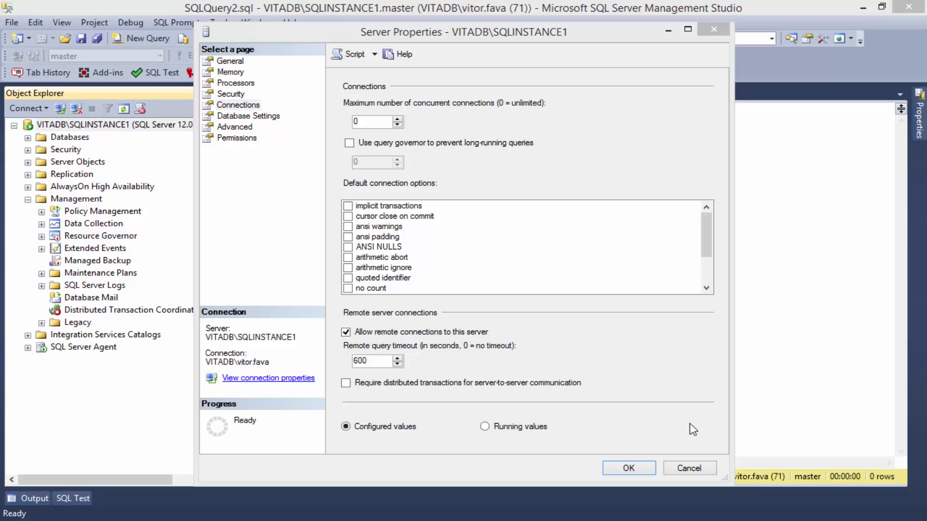
left_click(689, 469)
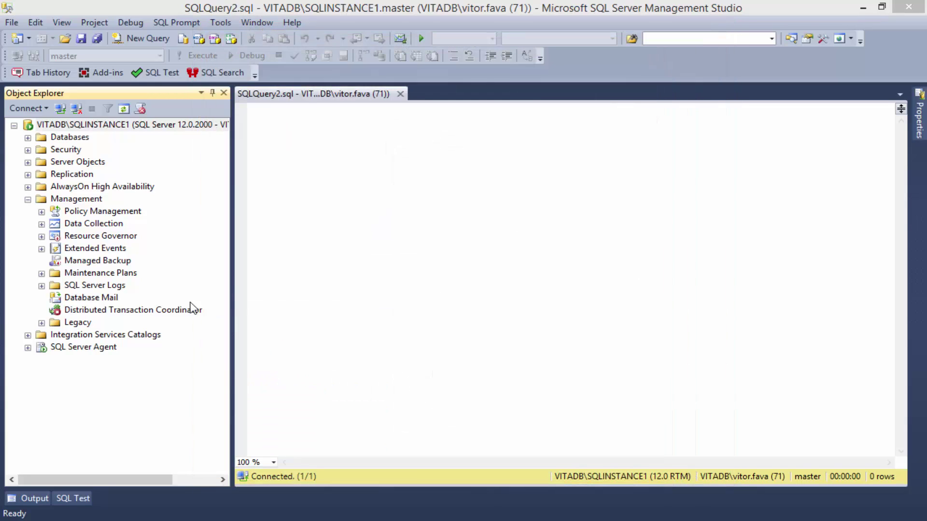
- Start a new Extended Events session from the Sessions folder and name it XE_MONITOR_CONNECTION
left_click(42, 249)
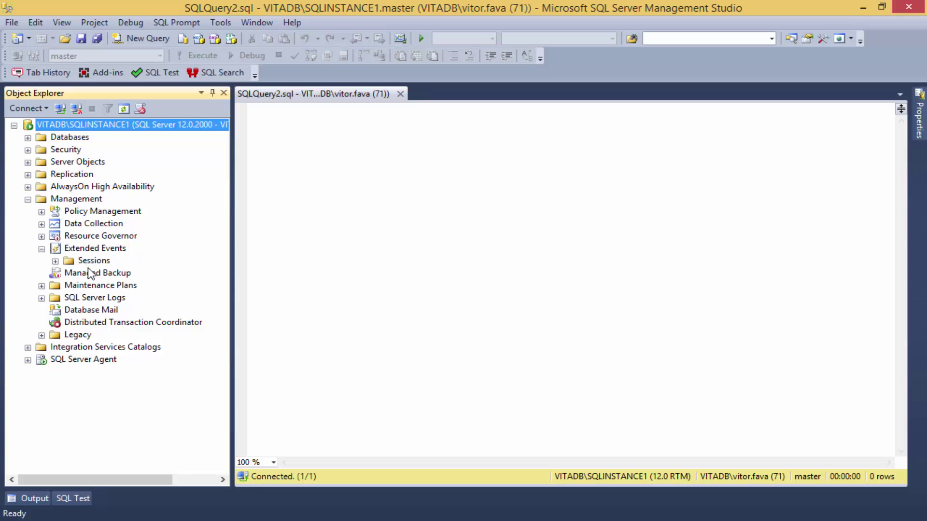
left_click(56, 262)
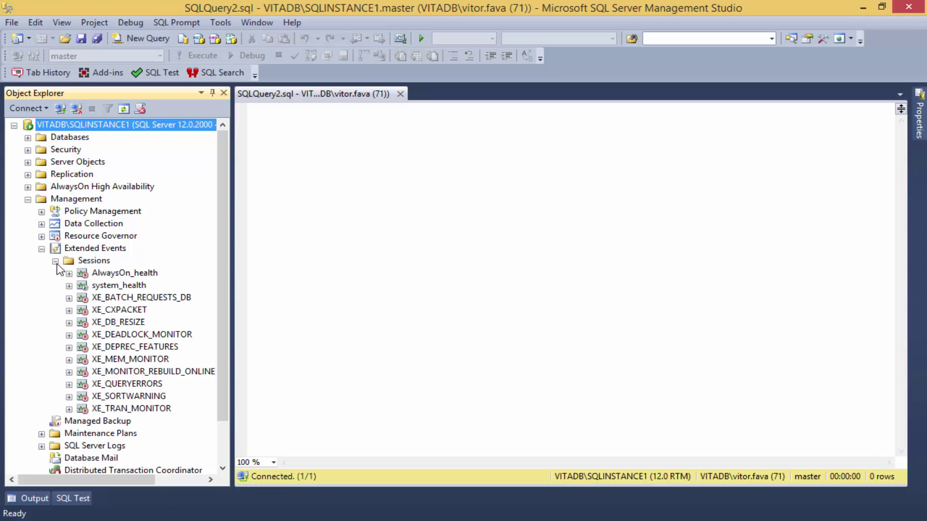
right_click(94, 261)
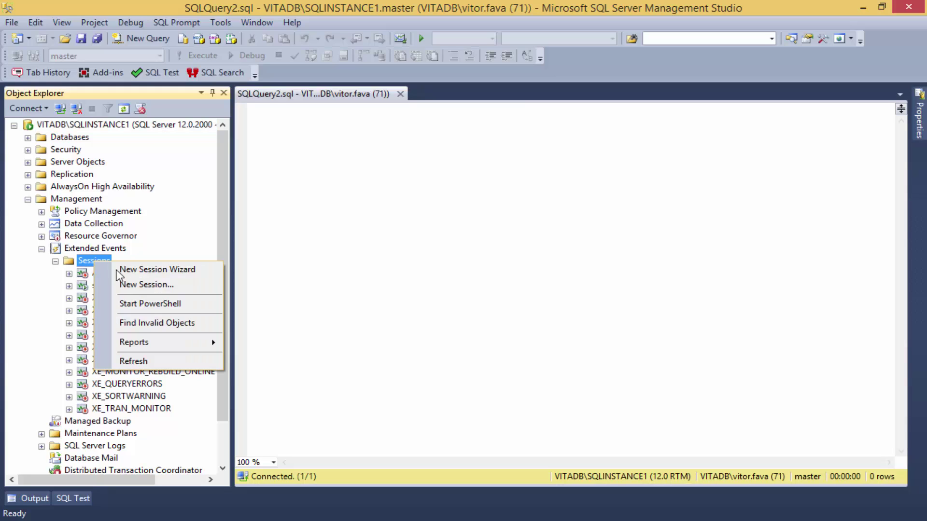
left_click(204, 289)
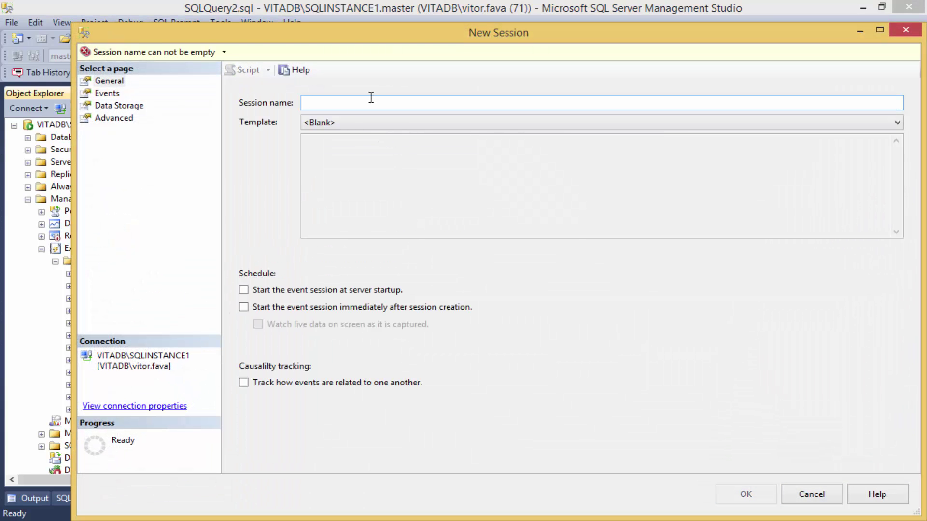
type("XE_M")
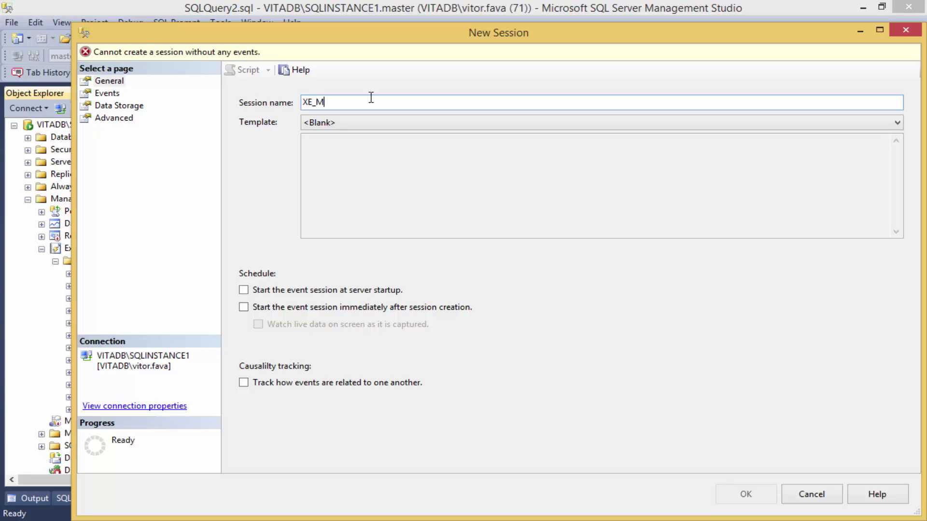
type("OT")
key("BackSpace")
type("NITOR_CONNECTION")
- Apply the Connection Tracking template to the session and read through its description
left_click(896, 123)
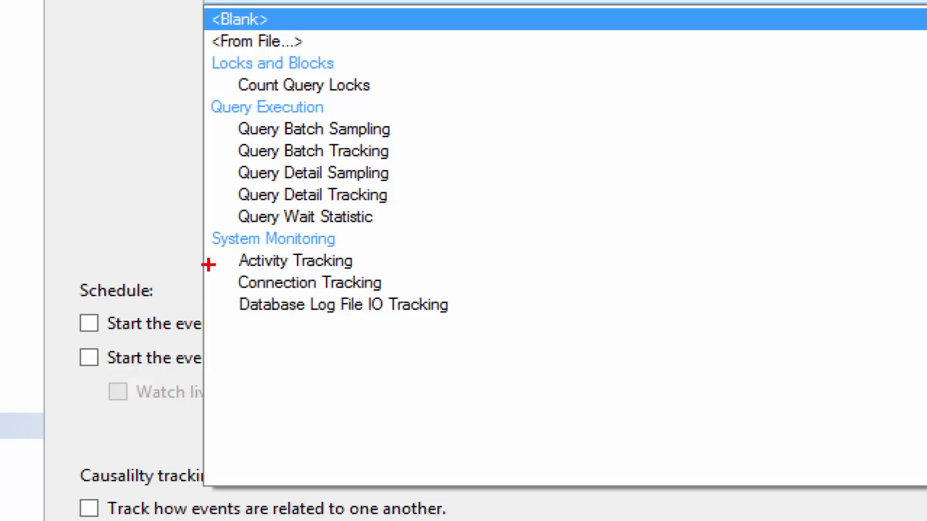
mouse_move(208, 264)
left_mouse_down()
mouse_move(220, 290)
mouse_move(418, 292)
mouse_move(416, 299)
left_mouse_up()
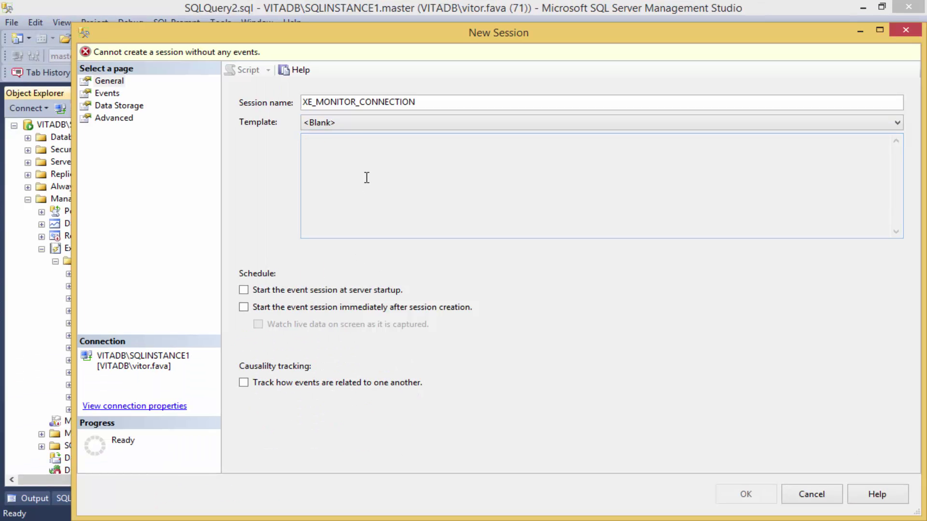
left_click(359, 124)
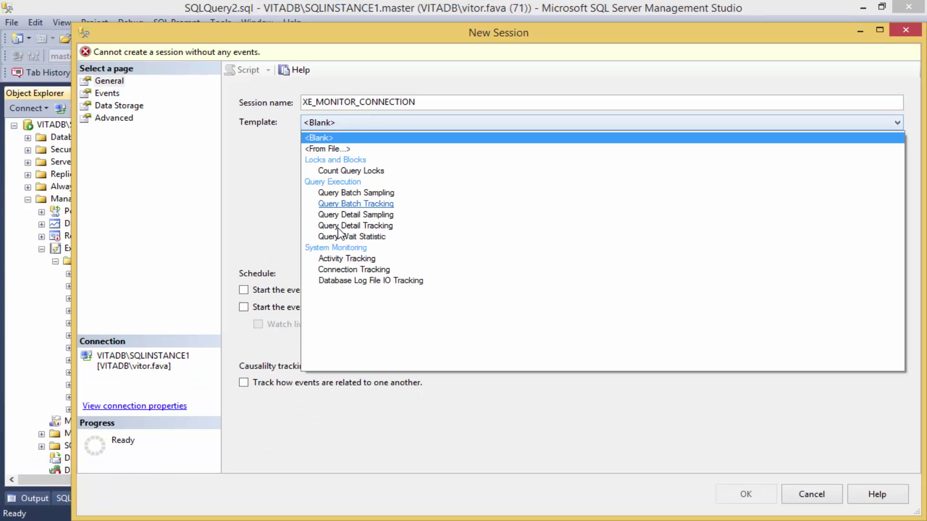
left_click(350, 268)
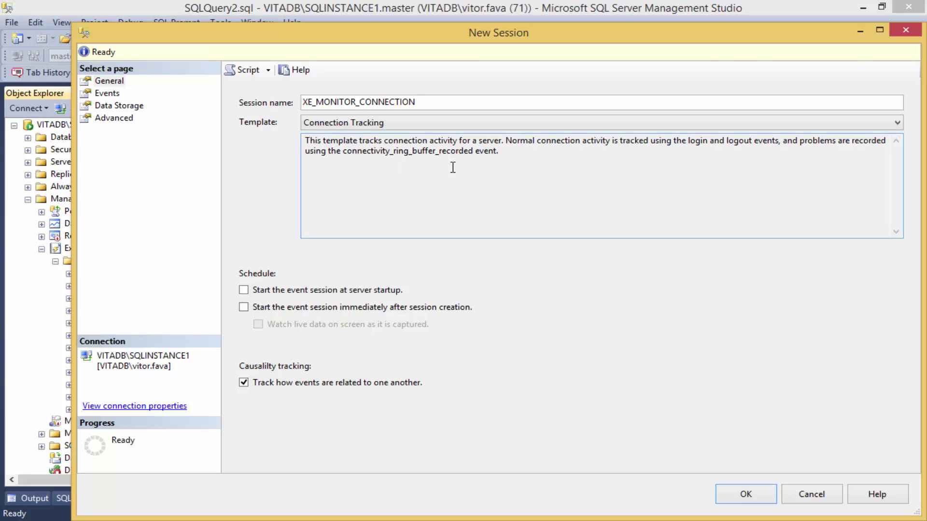
left_click_drag(454, 165, 303, 140)
left_click(544, 173)
- Examine the descriptions of the session's selected events: connectivity_ring_buffer_recorded, login and logout
left_click(103, 96)
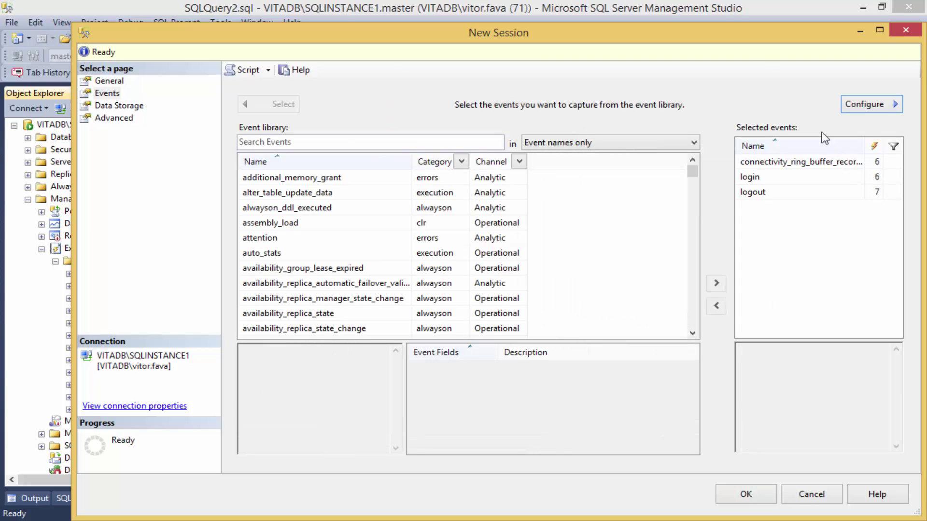
left_click_drag(751, 34, 688, 37)
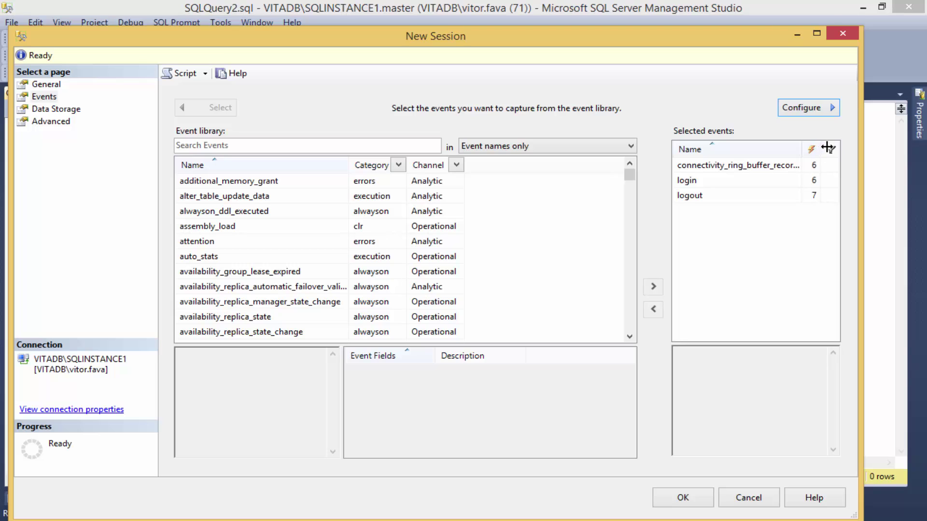
left_click(741, 165)
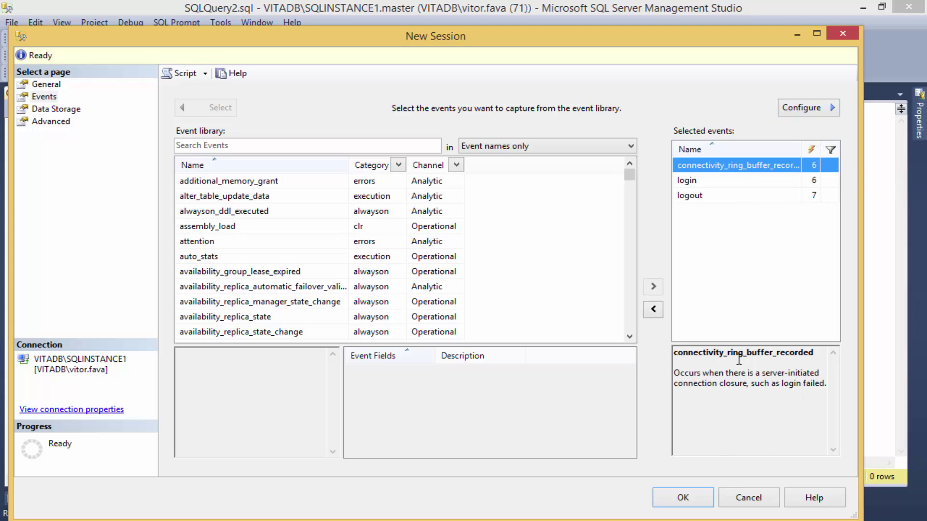
left_click(699, 179)
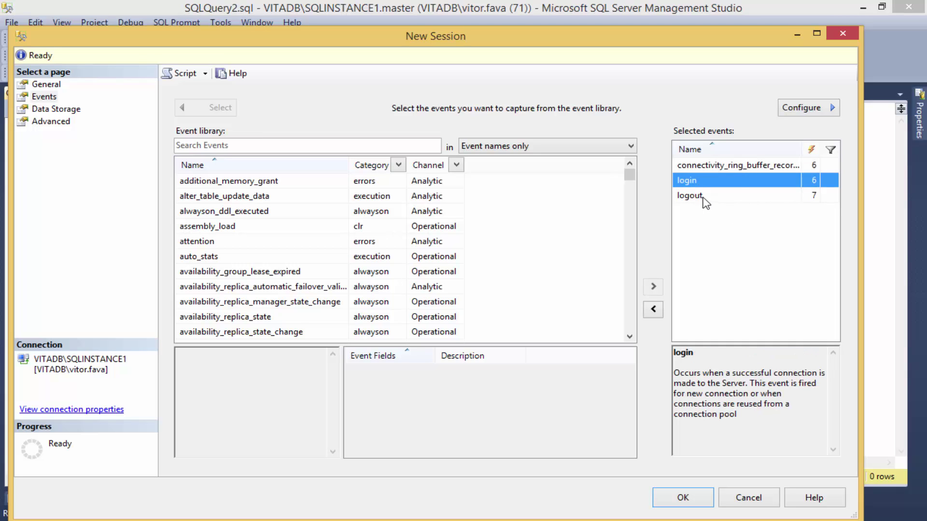
left_click(702, 196)
left_click(699, 167)
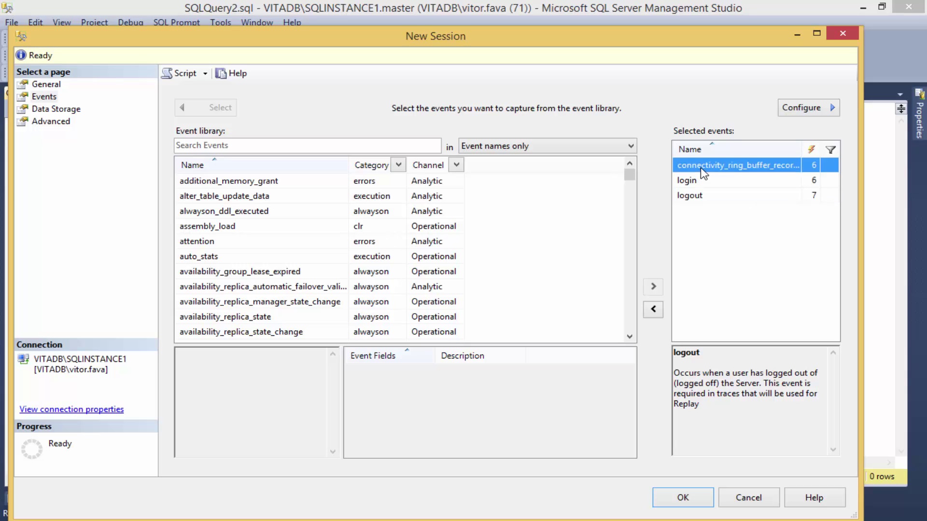
left_click(697, 183)
left_click(696, 196)
left_click(694, 177)
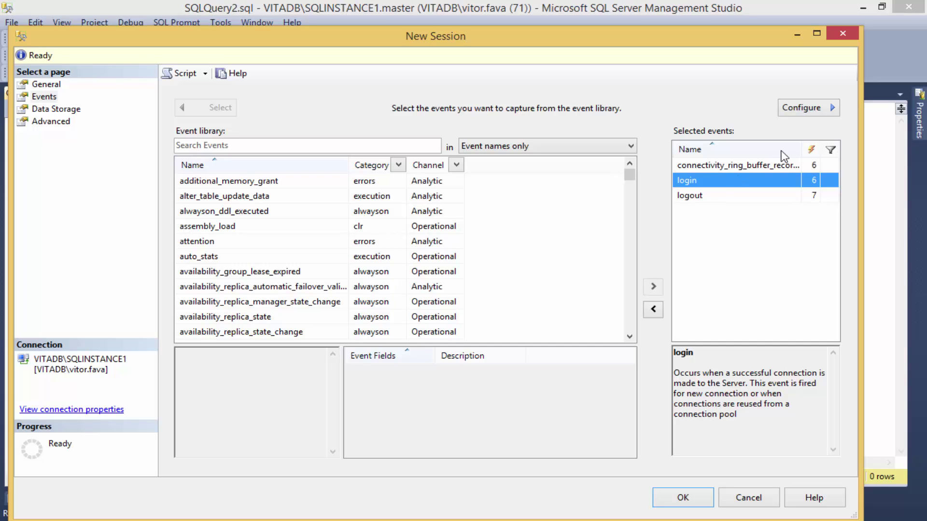
- Examine the global fields and filter predicates configured for the connectivity_ring_buffer_recorded, login and logout events
left_click(814, 108)
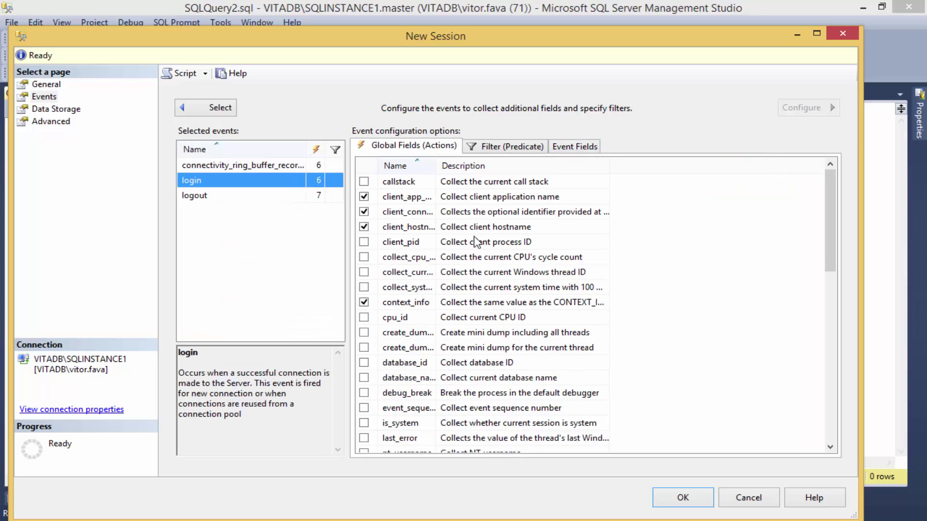
left_click(291, 164)
left_click(263, 183)
left_click(247, 193)
left_click(251, 178)
left_click(258, 165)
left_click(502, 146)
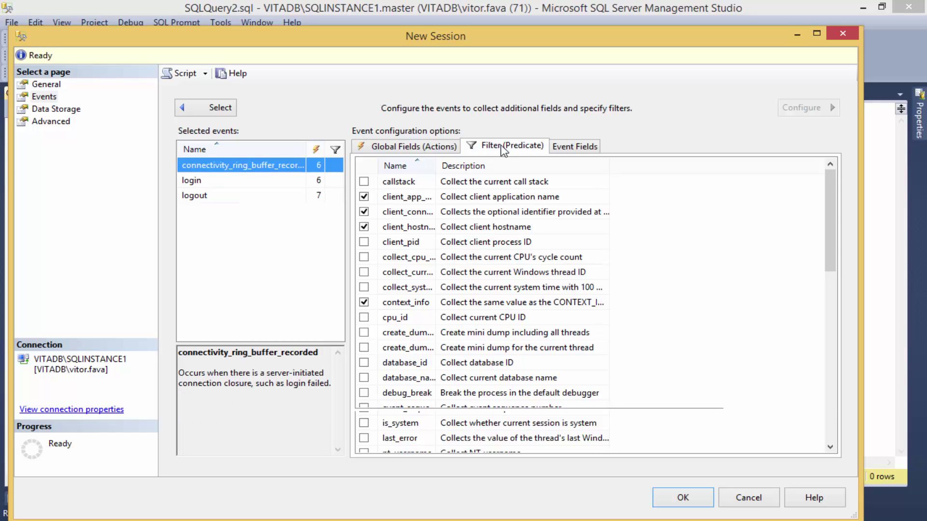
left_click(274, 186)
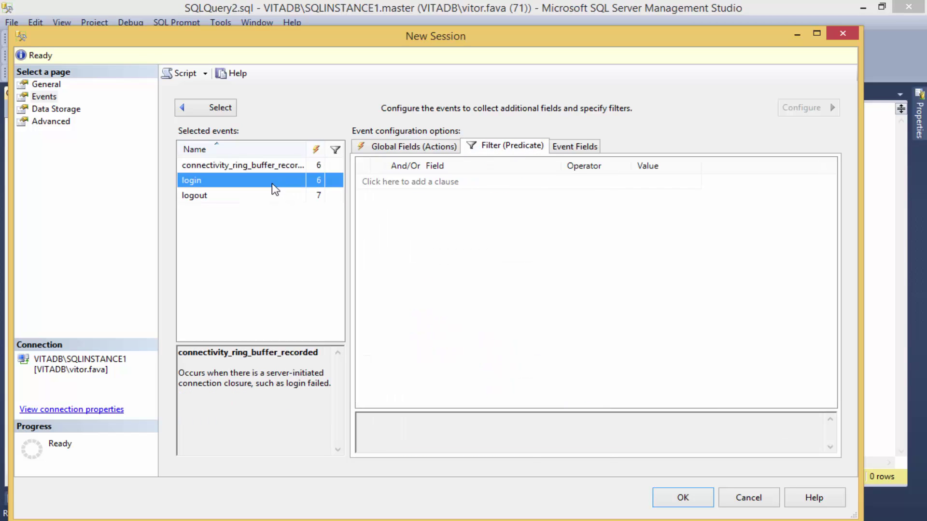
left_click(273, 195)
left_click(272, 168)
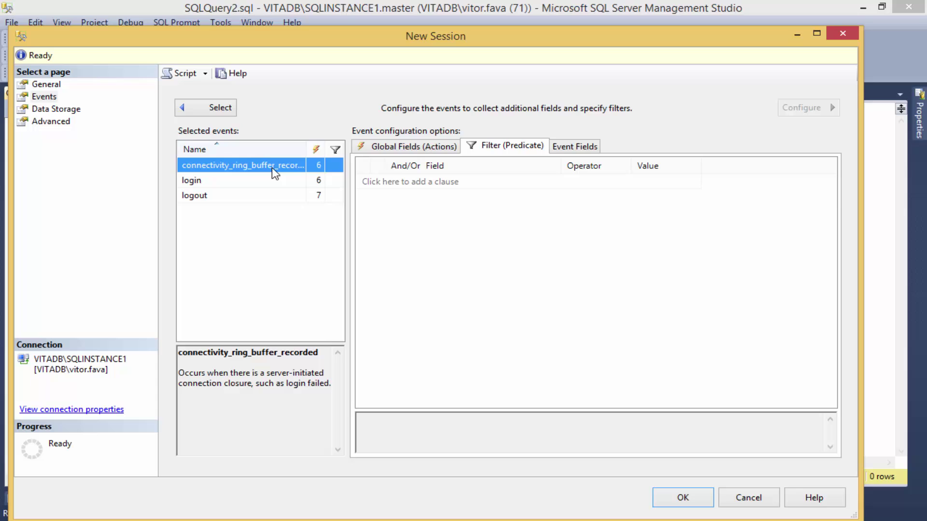
left_click(400, 147)
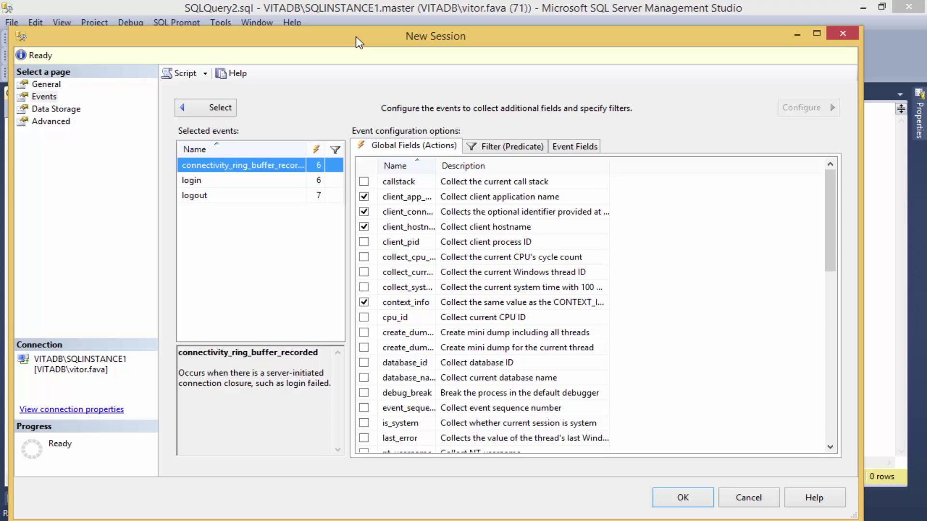
- Inspect the ring_buffer target's properties and the available storage target types, and return to the session's general settings
left_click(56, 112)
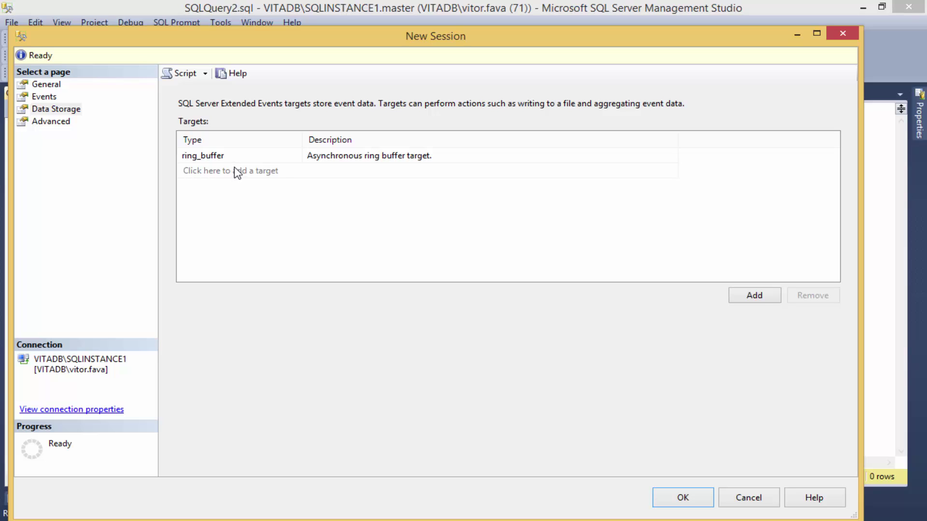
left_click(298, 159)
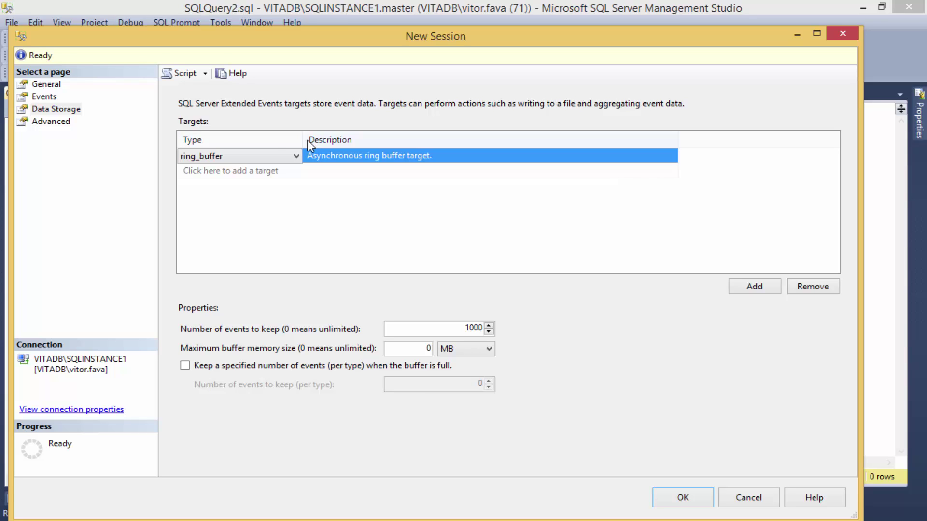
left_click(297, 157)
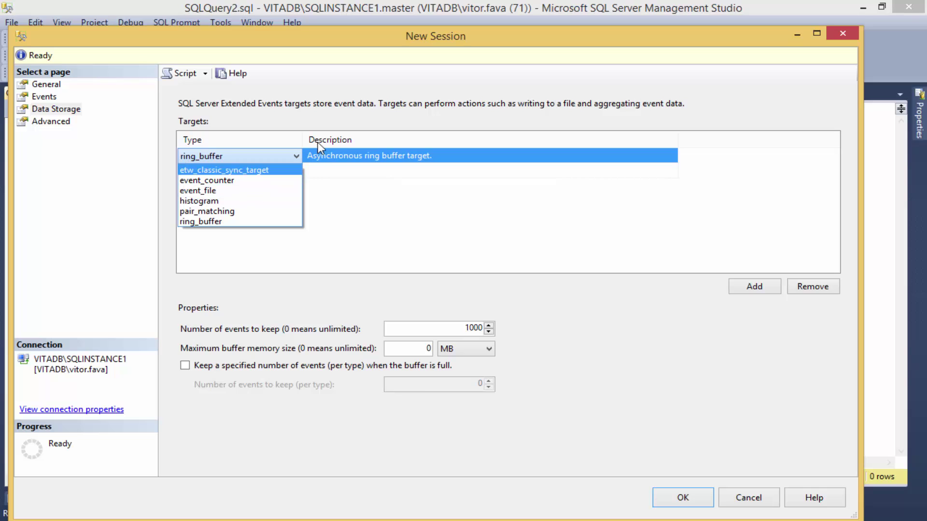
left_click(324, 119)
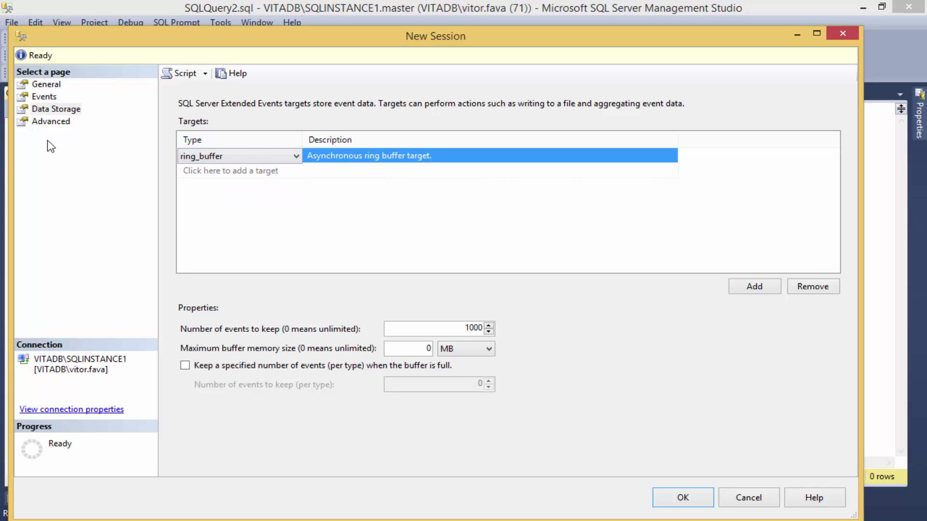
left_click(51, 85)
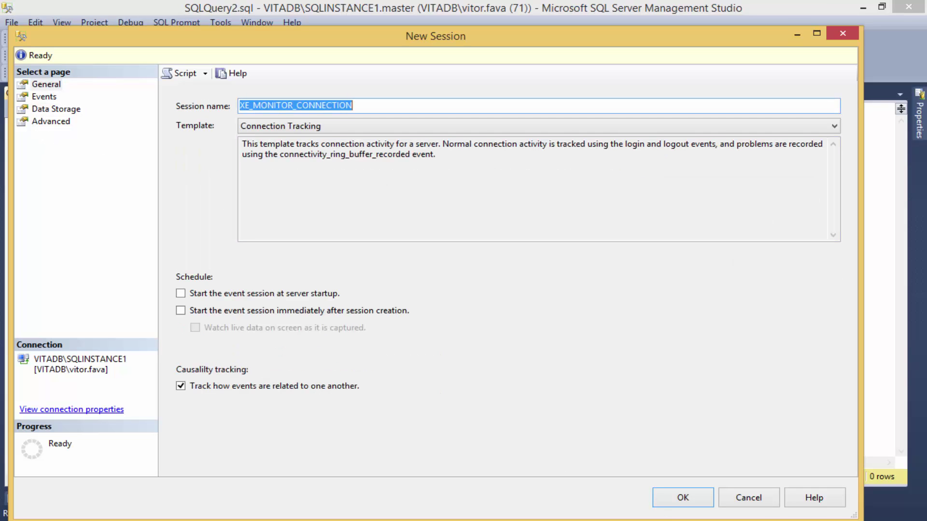
- Create the XE_MONITOR_CONNECTION session with the configured settings and locate it among the Extended Events sessions
left_click(676, 496)
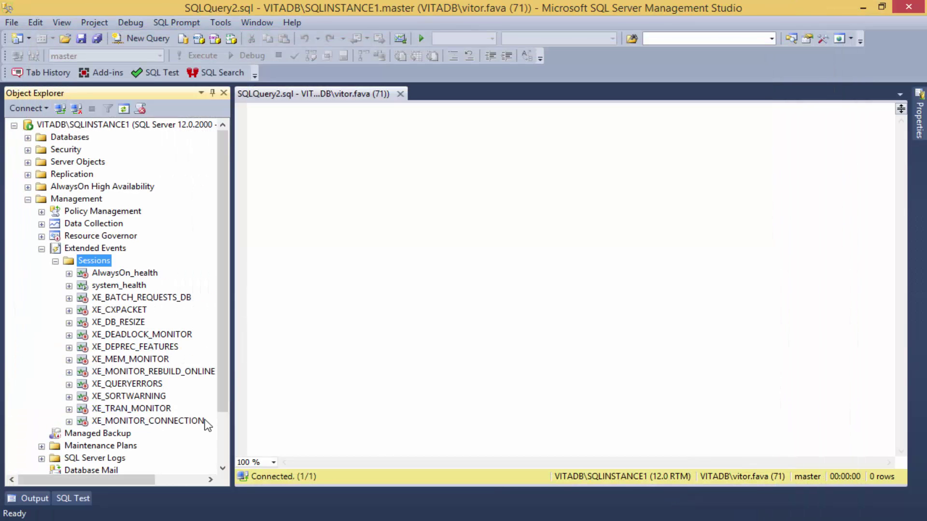
scroll(128, 410, "down", 1)
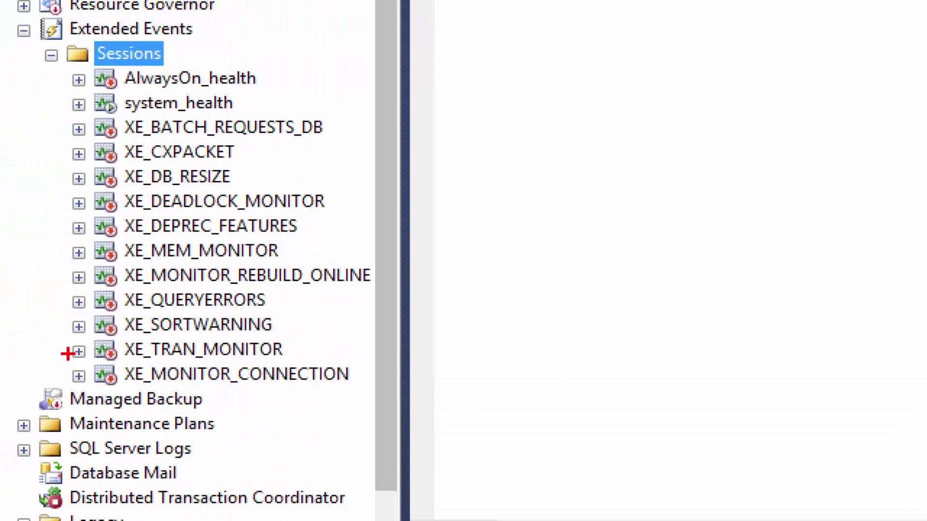
mouse_move(68, 354)
left_mouse_down()
mouse_move(109, 377)
mouse_move(321, 407)
mouse_move(378, 389)
left_mouse_up()
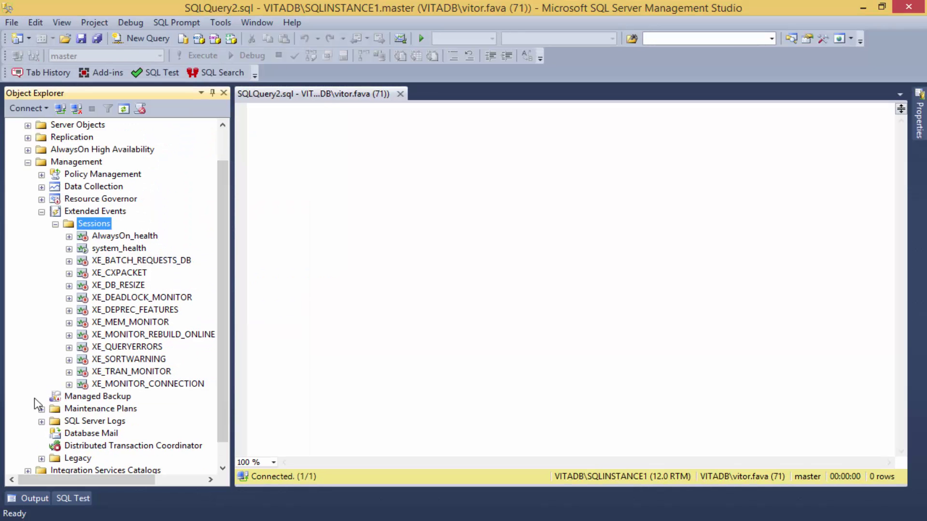
- Start the XE_MONITOR_CONNECTION session and open its live data view
right_click(114, 383)
key("Escape")
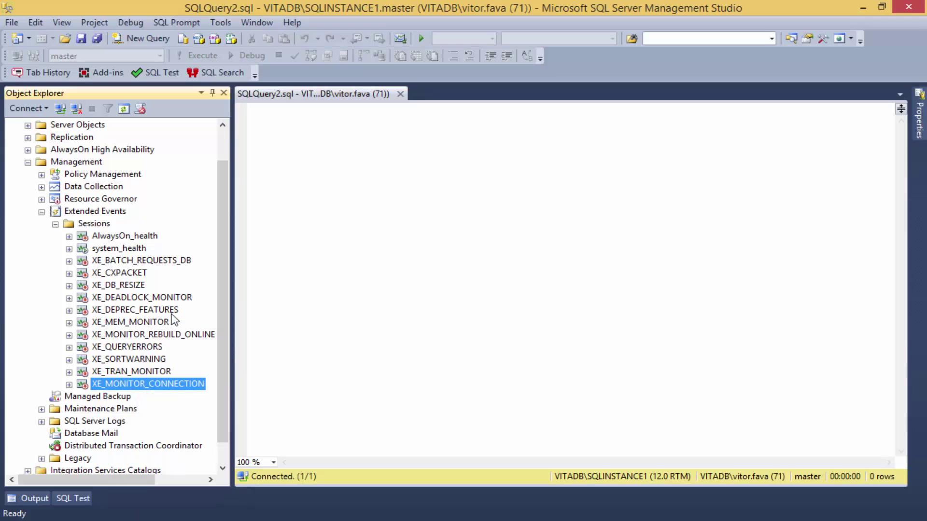
right_click(147, 383)
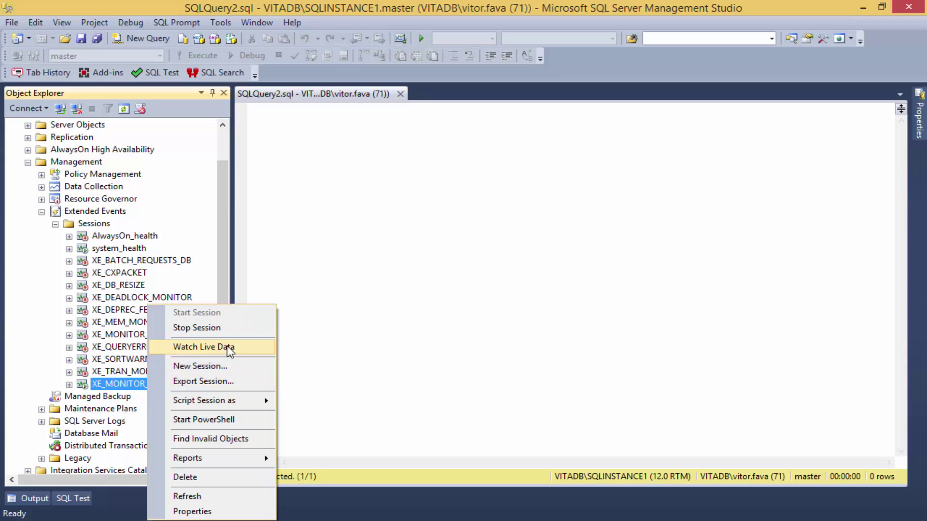
left_click(227, 347)
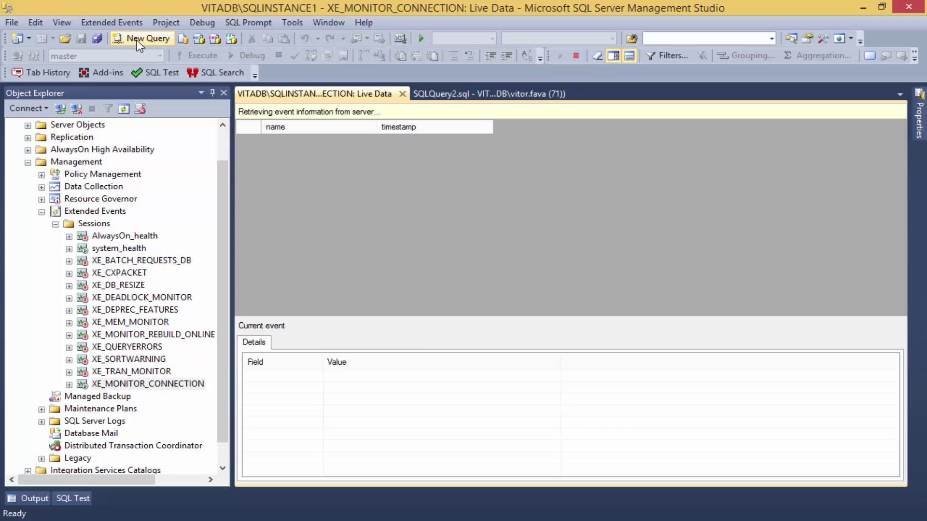
- Open a new query window, place it after the XE_MONITOR_CONNECTION live data view, and auto-hide Object Explorer
left_click(149, 42)
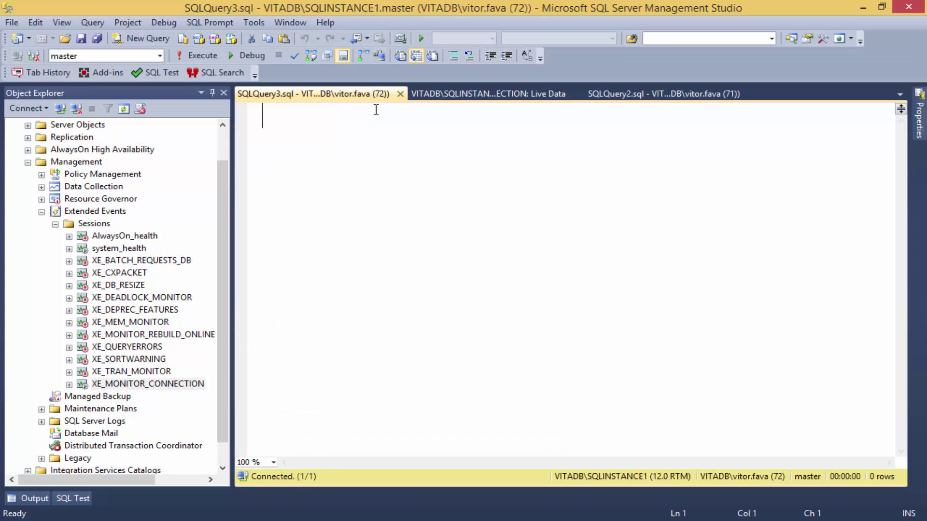
left_click(491, 95)
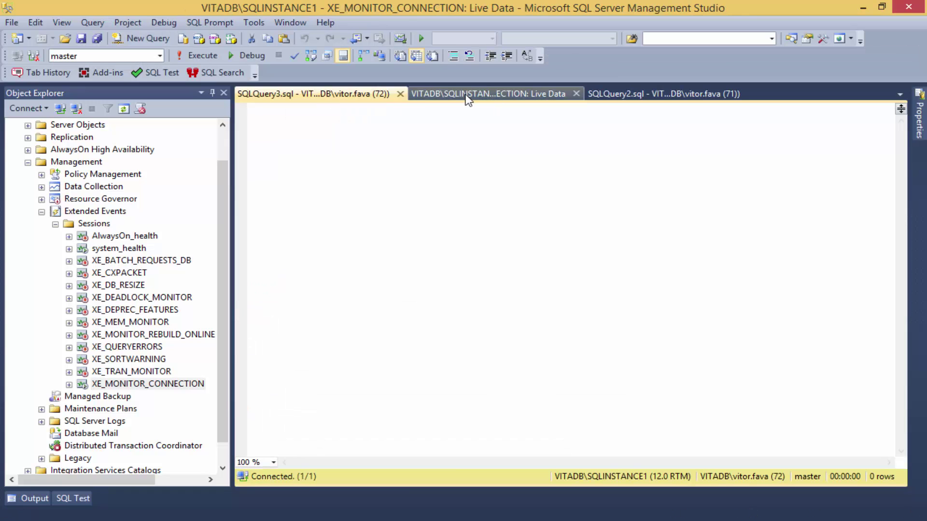
left_click(306, 98)
left_click_drag(414, 93, 355, 100)
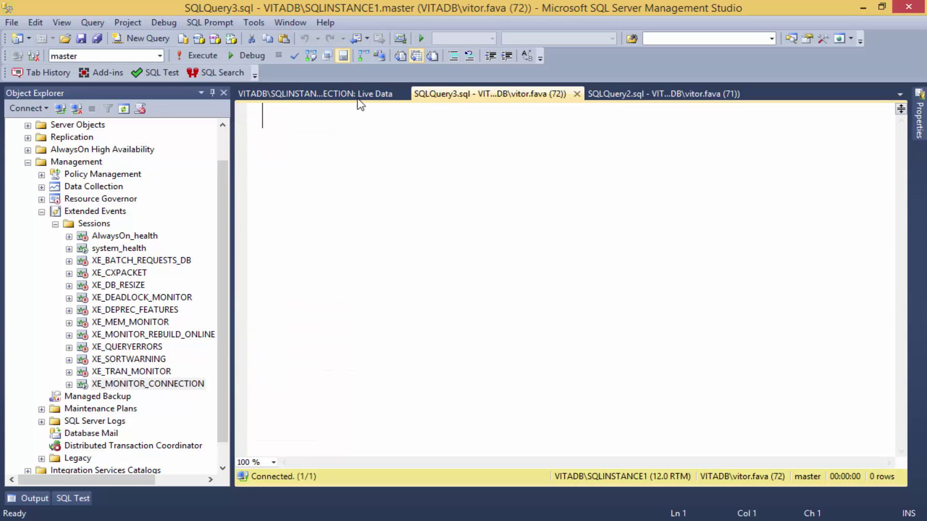
left_click(332, 97)
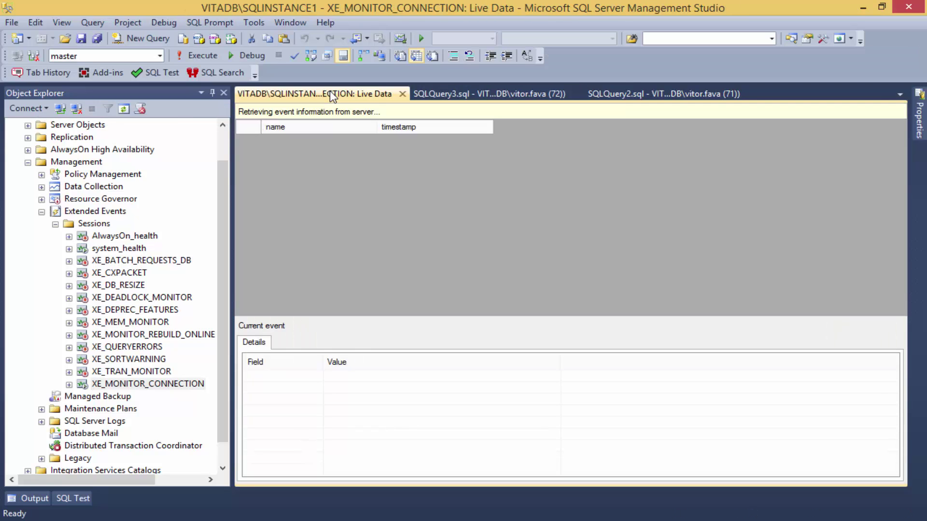
left_click(212, 93)
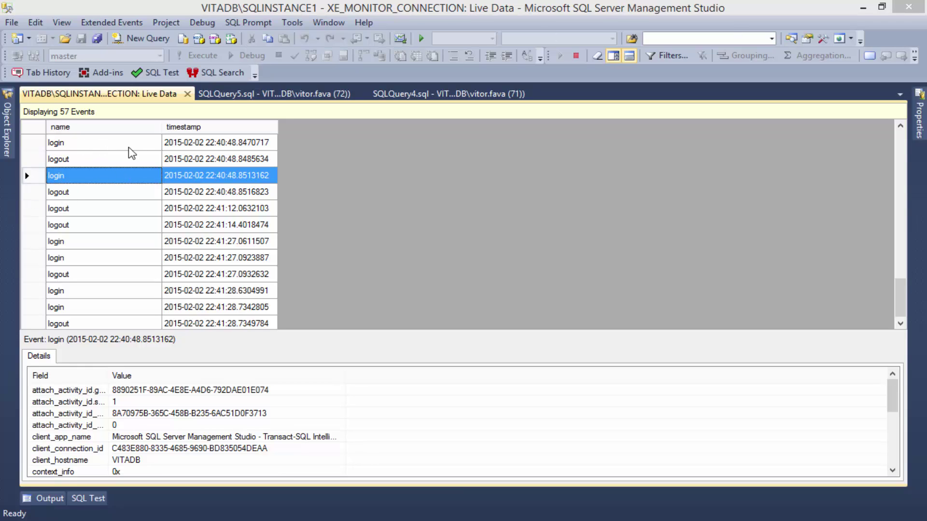
- Show the details of the login event timestamped 22:40:48.8470717, enlarging the details area and widening its Field column
left_click(97, 144)
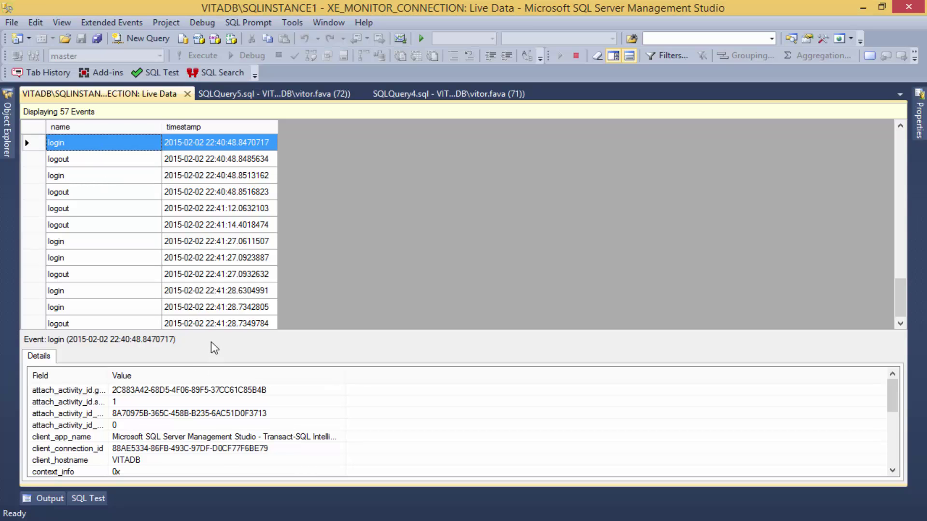
left_click_drag(214, 331, 195, 173)
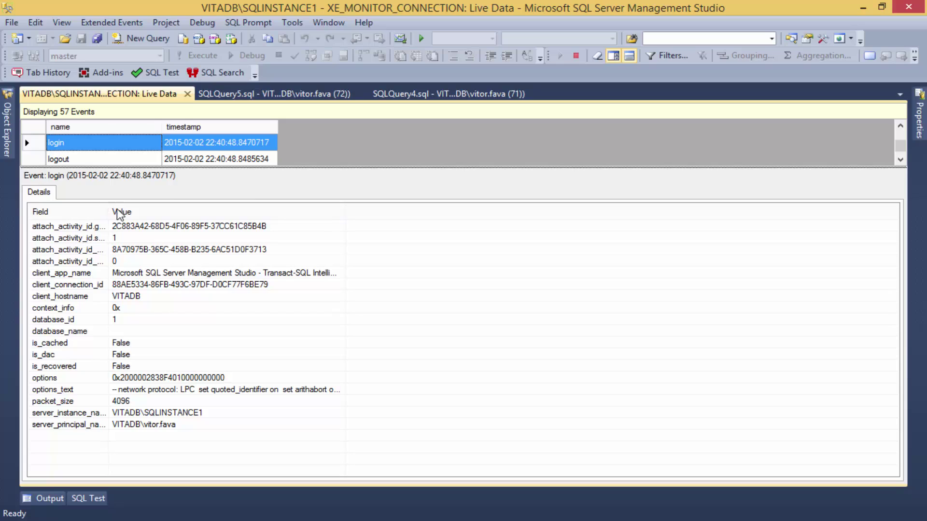
left_click_drag(113, 213, 169, 209)
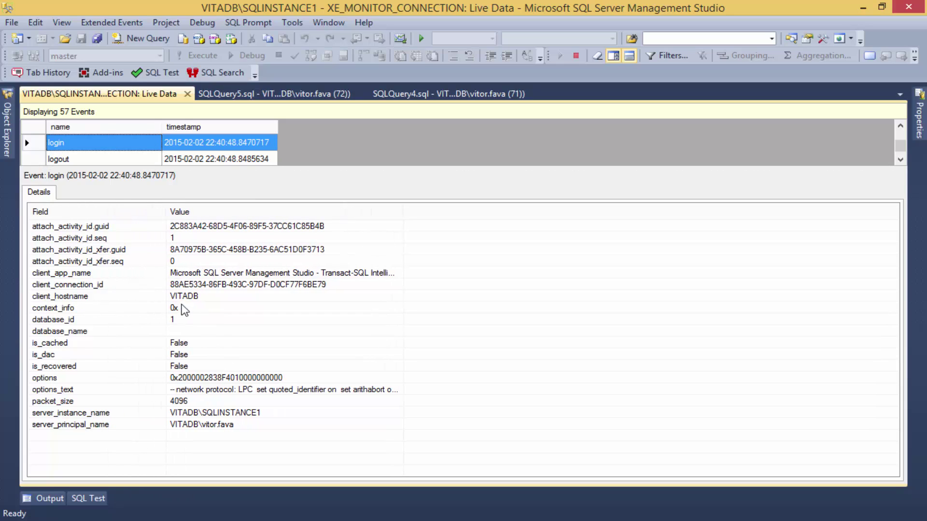
- Examine the client_hostname, is_dac and options_text fields of the selected login event
left_click(195, 297)
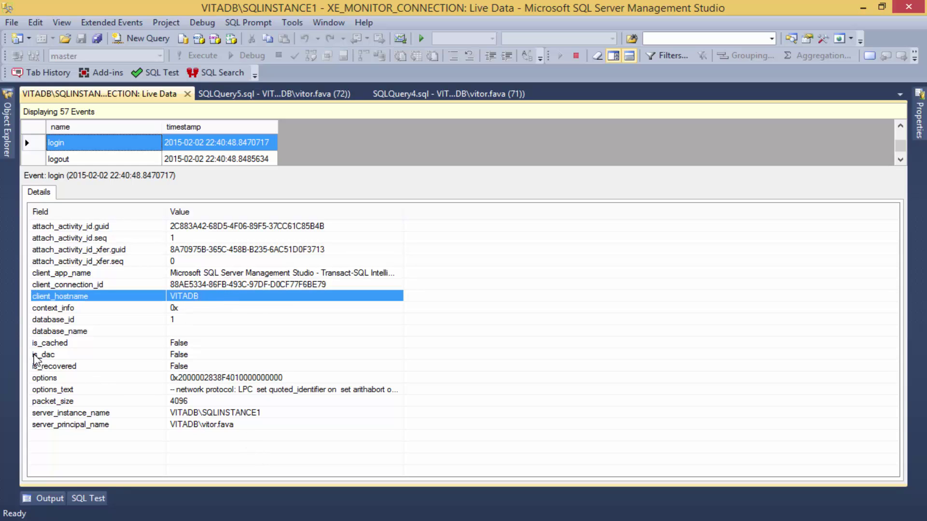
left_click(52, 357)
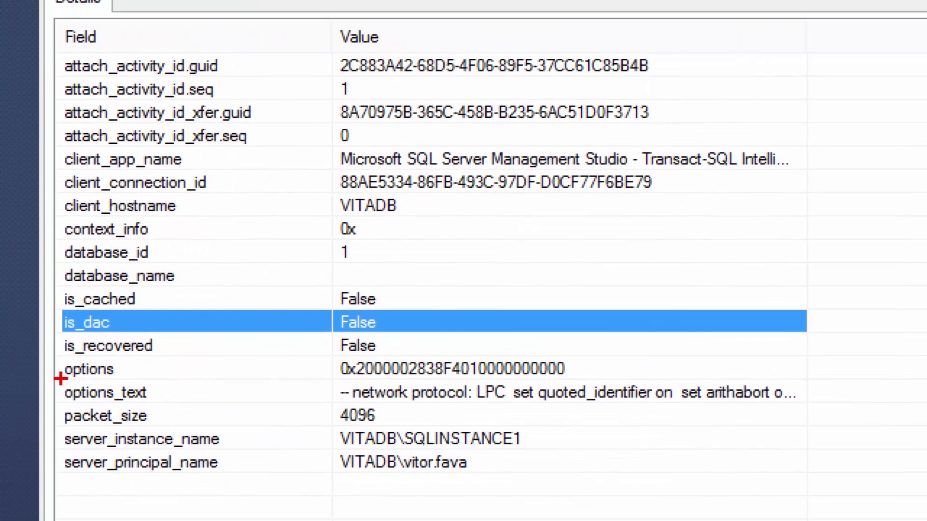
left_click_drag(60, 379, 178, 407)
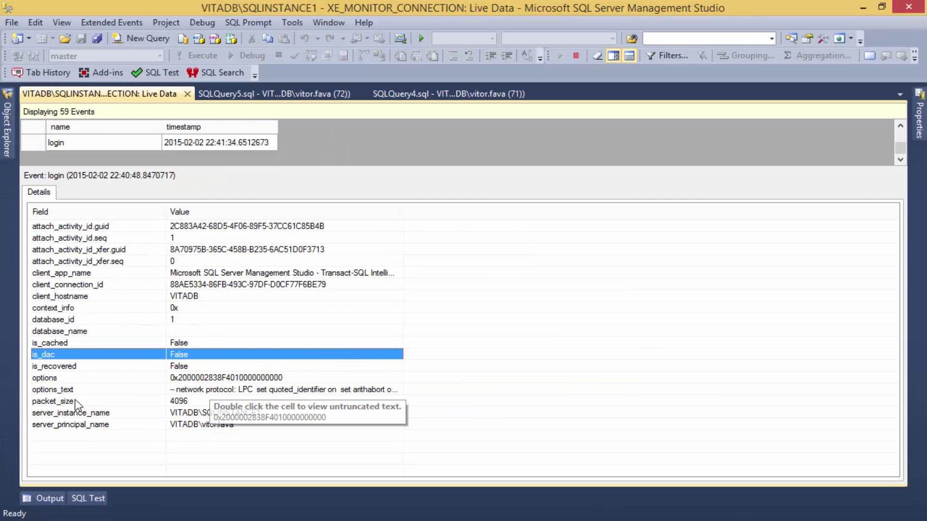
- Open the untruncated options_text value of the login event and examine its SET options, especially ansi_nulls and quoted_identifier
double_click(230, 390)
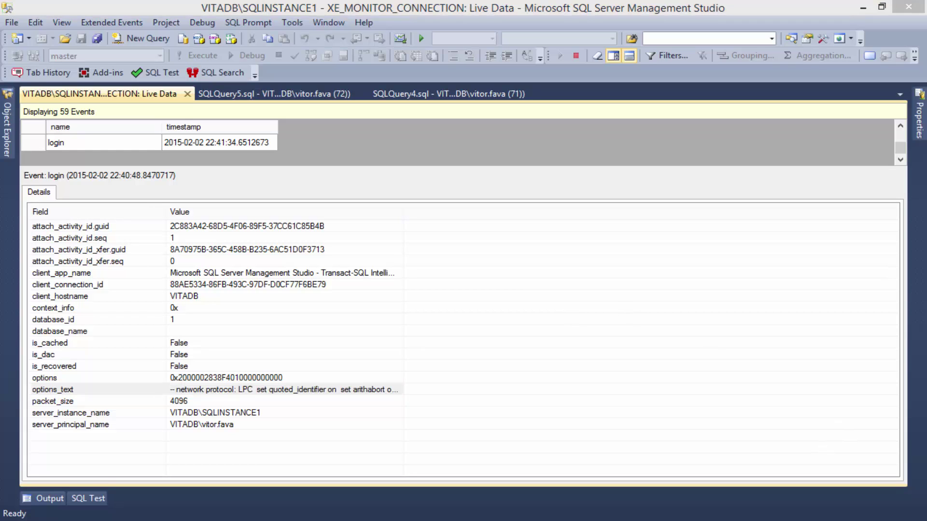
left_click_drag(844, 22, 459, 93)
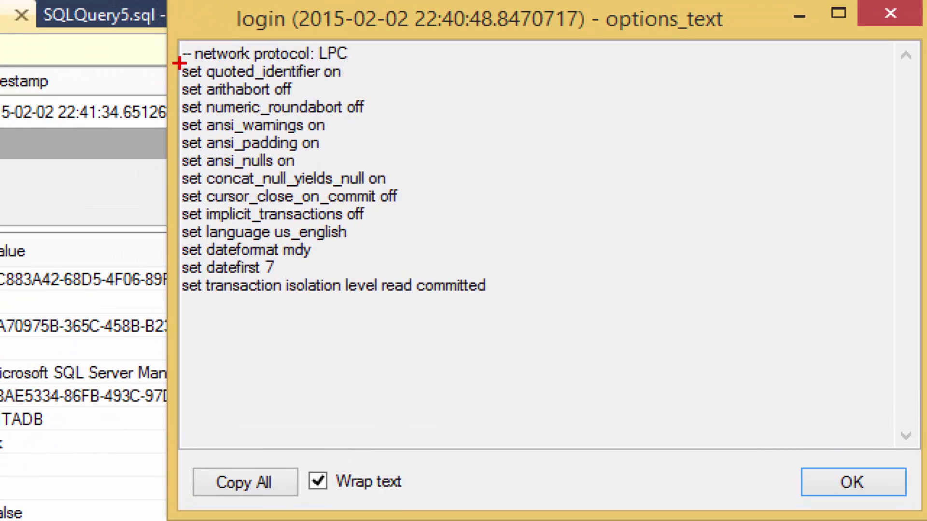
mouse_move(181, 63)
left_mouse_down()
mouse_move(269, 190)
mouse_move(444, 344)
mouse_move(535, 321)
mouse_move(513, 308)
left_mouse_up()
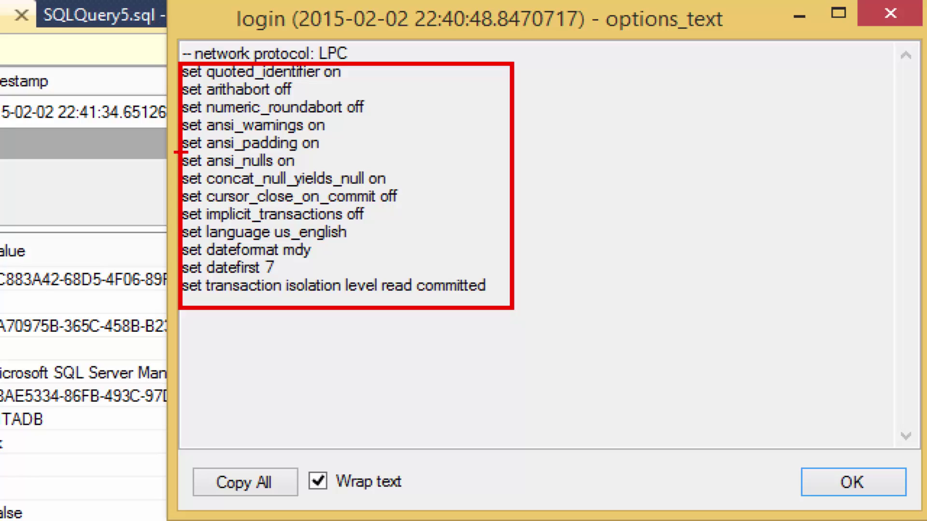
mouse_move(177, 152)
left_mouse_down()
mouse_move(226, 180)
mouse_move(323, 170)
left_mouse_up()
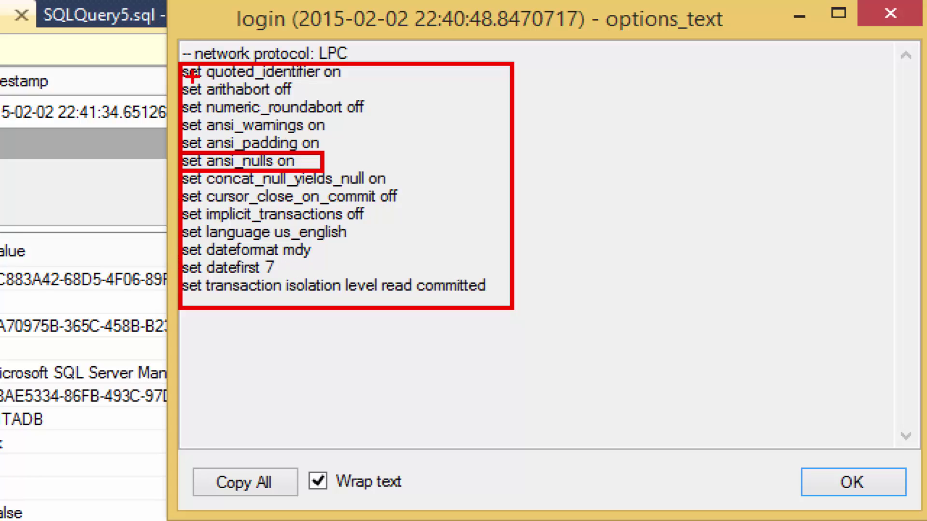
left_click_drag(179, 62, 361, 80)
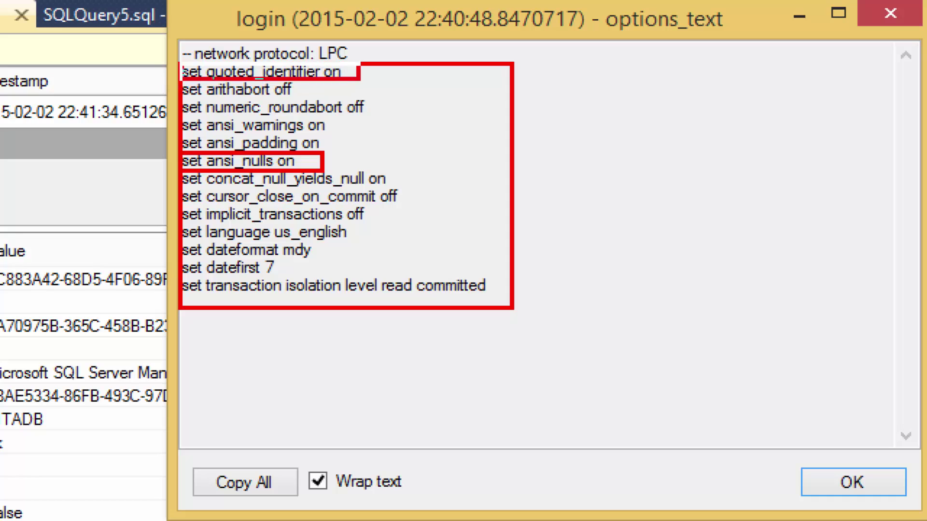